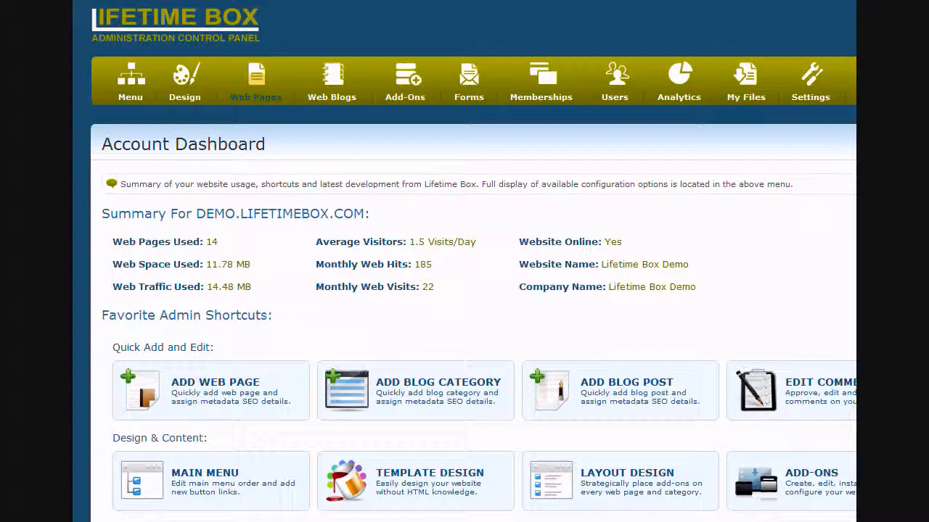
- Start a new web page titled "My Page" and have its title shown on the page
{"action": "left_click", "coordinate": [256, 95]}
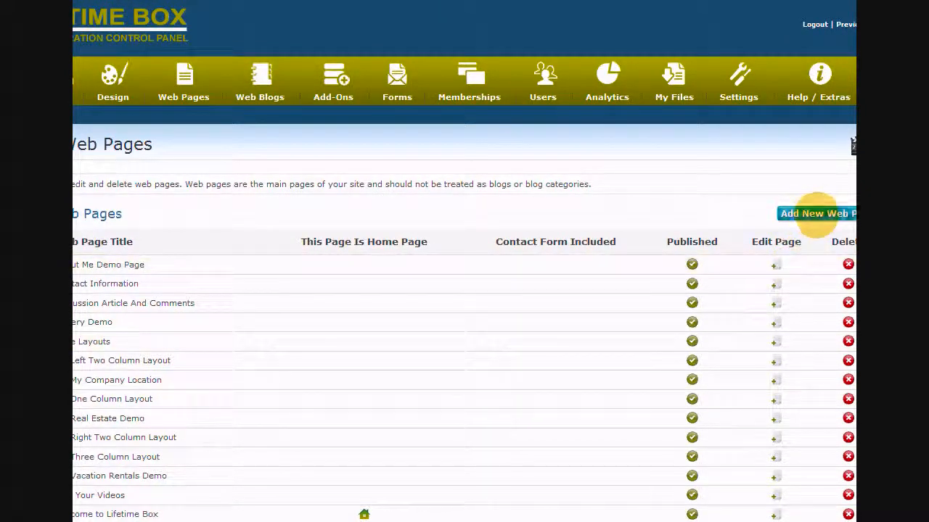
{"action": "left_click", "coordinate": [816, 213]}
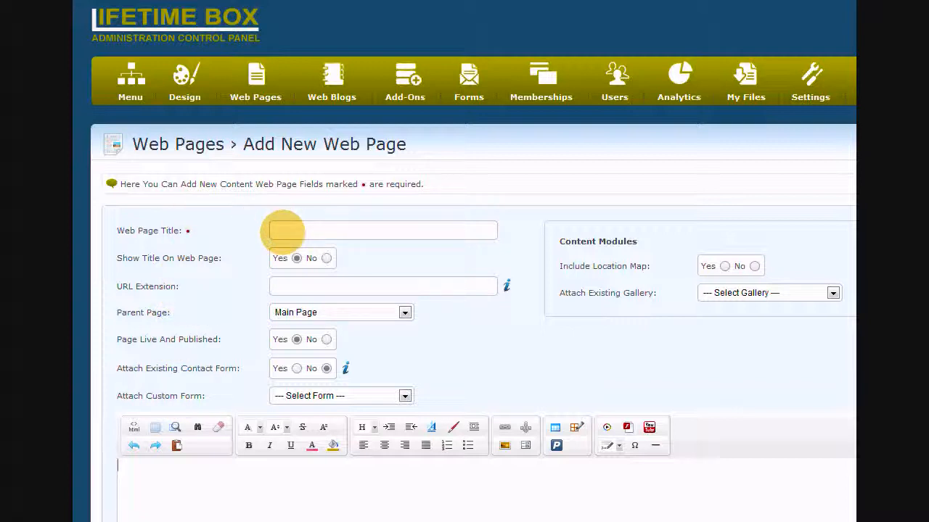
{"action": "left_click", "coordinate": [283, 231]}
{"action": "type", "text": "My"}
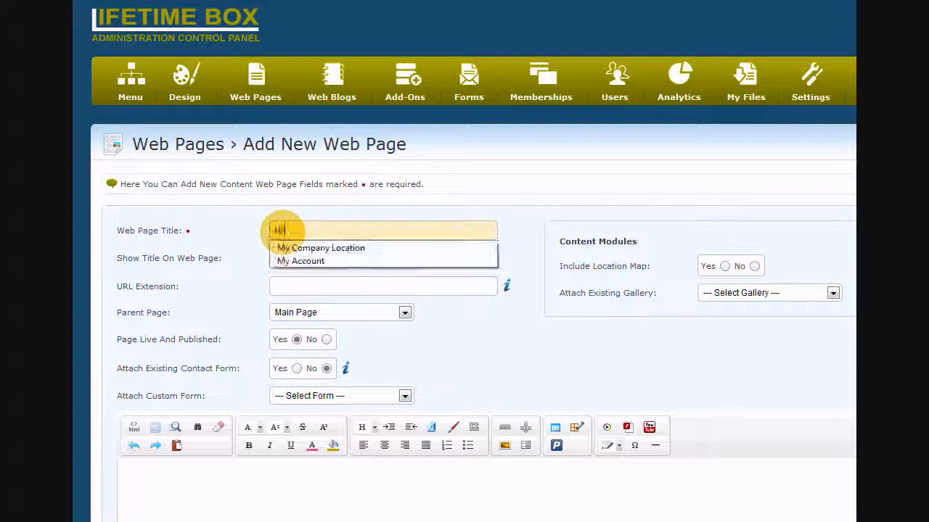
{"action": "type", "text": " P"}
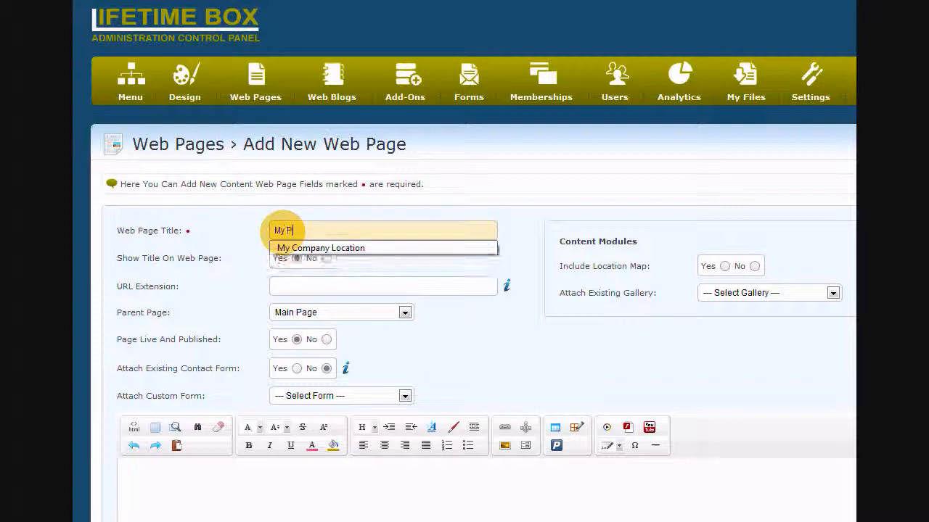
{"action": "type", "text": "age"}
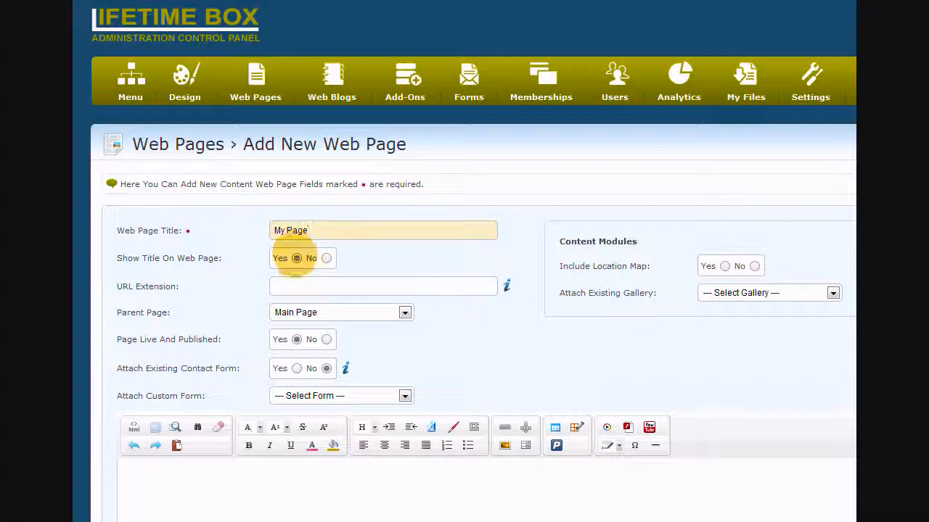
{"action": "left_click", "coordinate": [296, 259]}
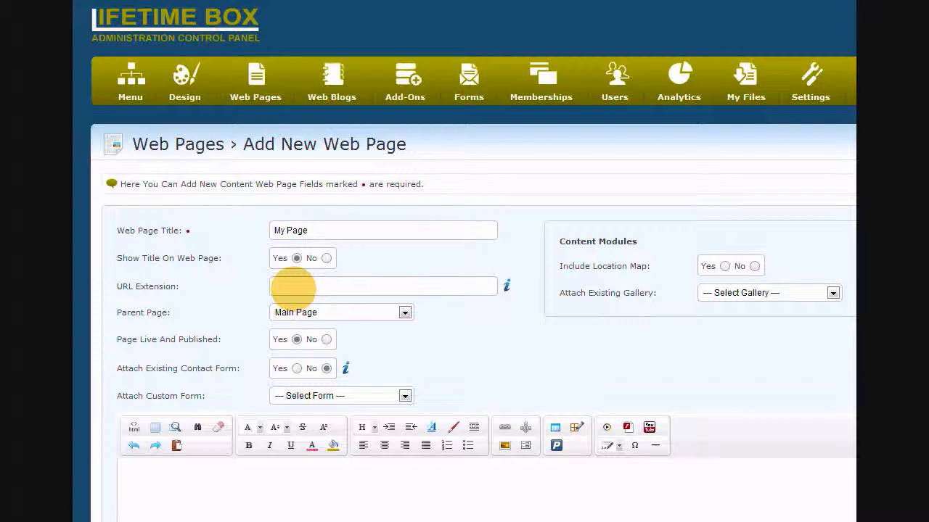
- Set the URL extension to "my-demo-page" and the parent page to Main Page
{"action": "left_click", "coordinate": [294, 288]}
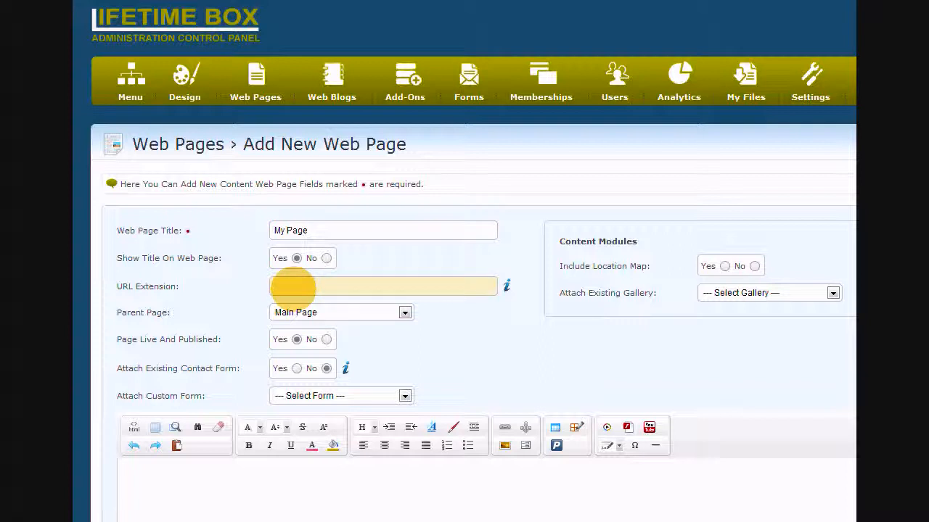
{"action": "type", "text": "my-demo-page"}
{"action": "left_click", "coordinate": [293, 312]}
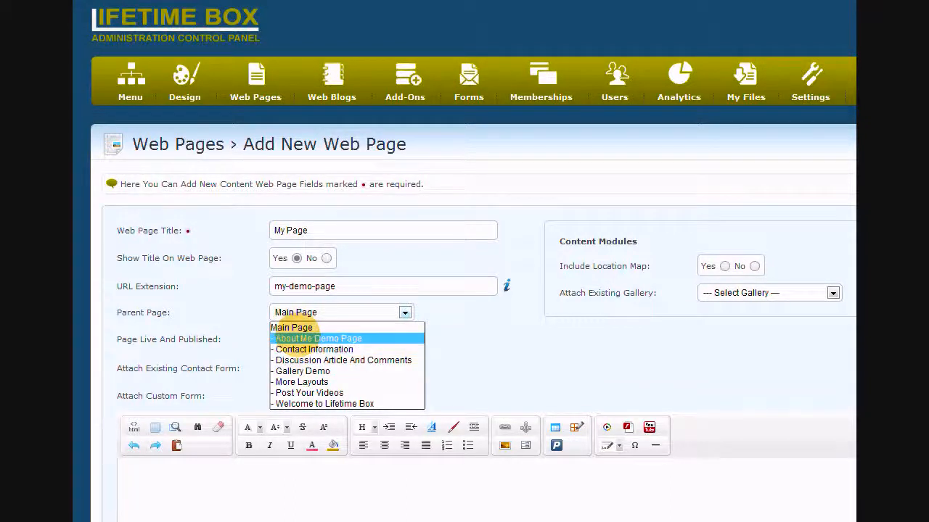
{"action": "left_click", "coordinate": [291, 327]}
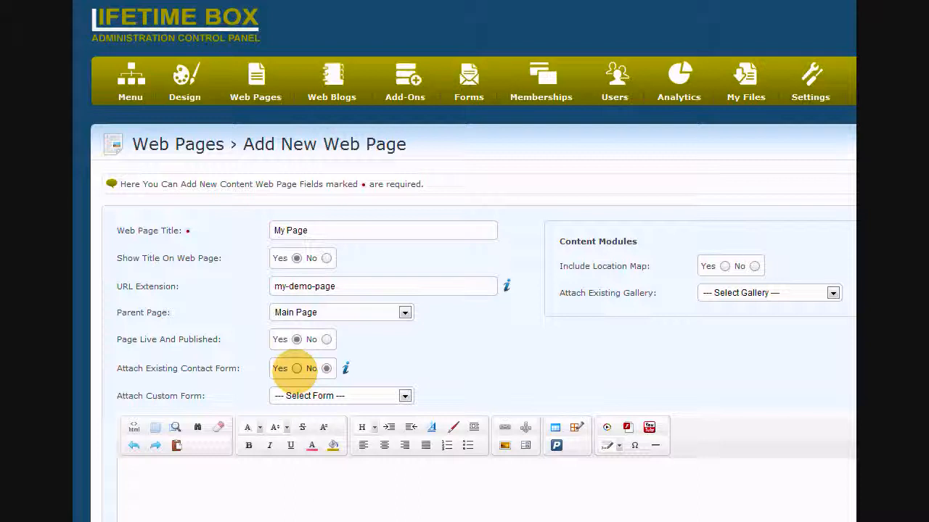
- Attach the existing contact form and the custom form "Sample For For Your Page" to the page
{"action": "left_click", "coordinate": [297, 368]}
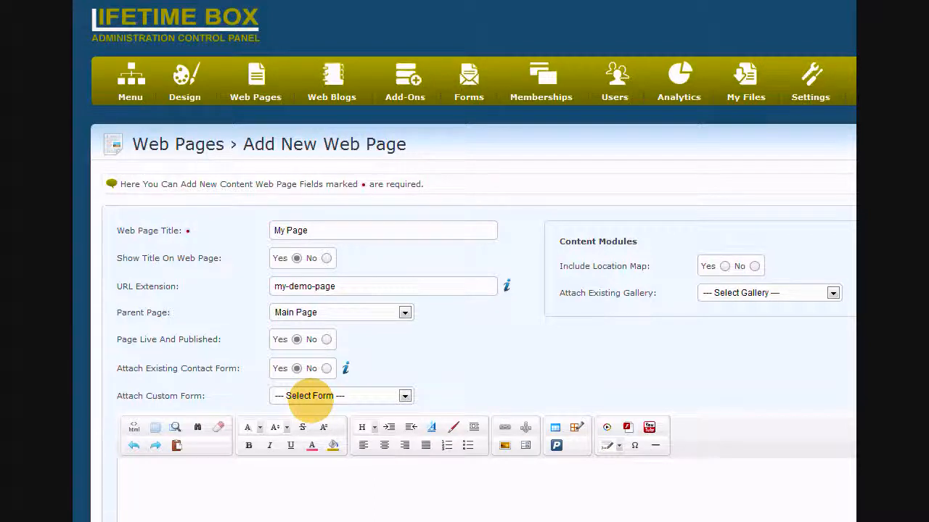
{"action": "left_click", "coordinate": [405, 396]}
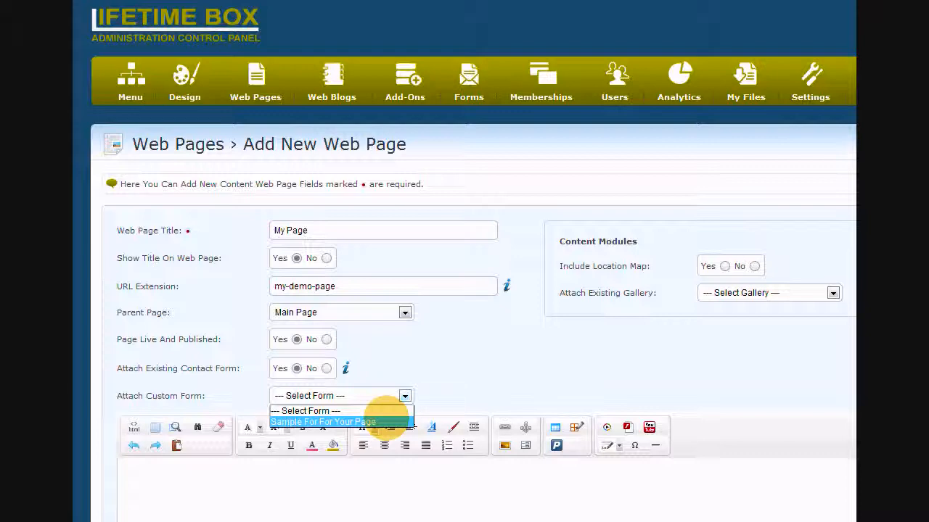
{"action": "left_click", "coordinate": [385, 420]}
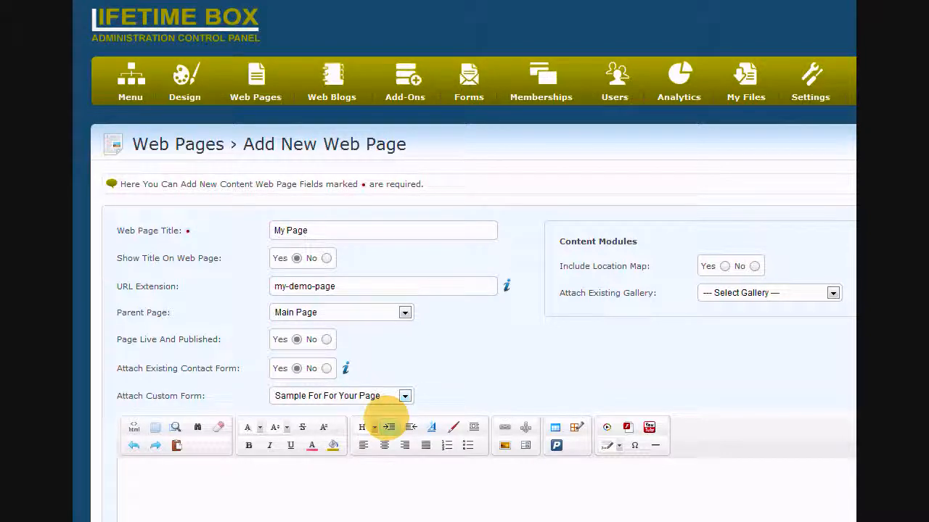
- Enter "This is my new page..." as the body content of the page
{"action": "scroll", "coordinate": [471, 290], "scroll_direction": "down", "scroll_amount": 5}
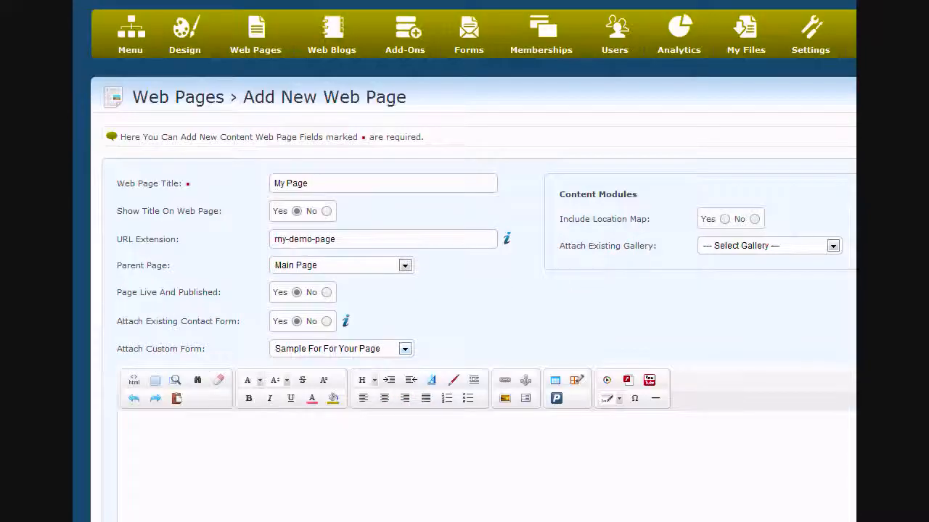
{"action": "scroll", "coordinate": [471, 290], "scroll_direction": "down", "scroll_amount": 1}
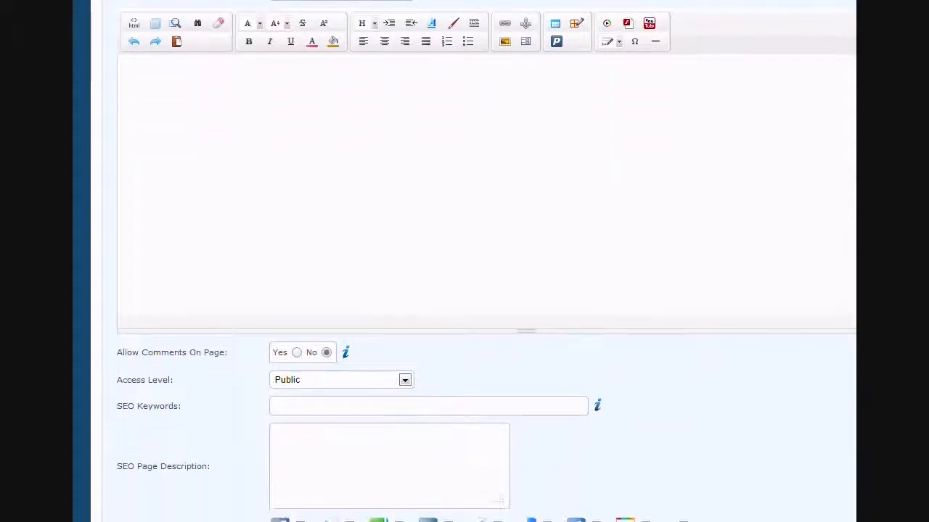
{"action": "scroll", "coordinate": [472, 290], "scroll_direction": "up", "scroll_amount": 1}
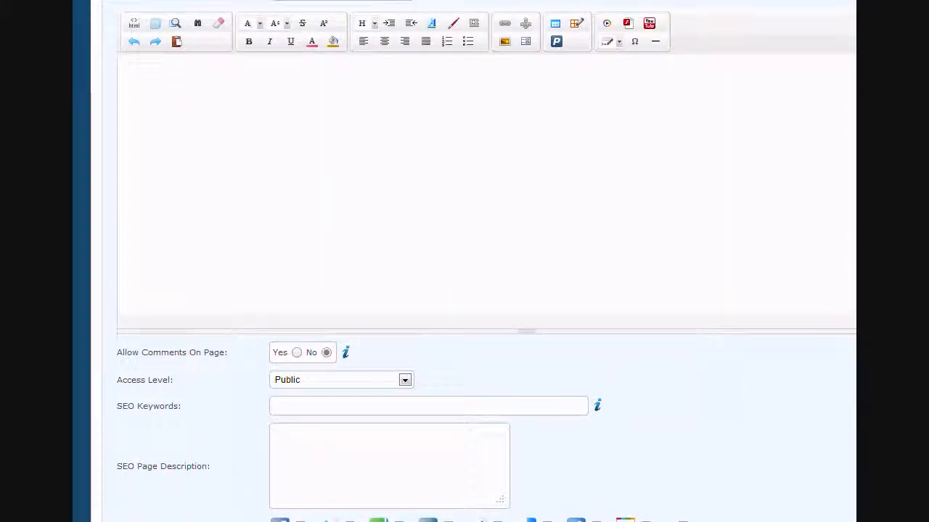
{"action": "left_click", "coordinate": [152, 73]}
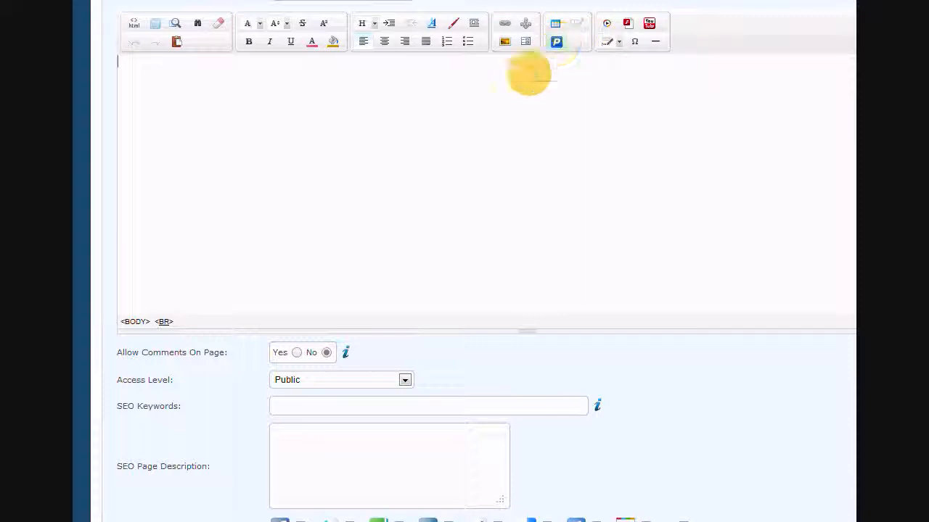
{"action": "type", "text": "This is my new pa"}
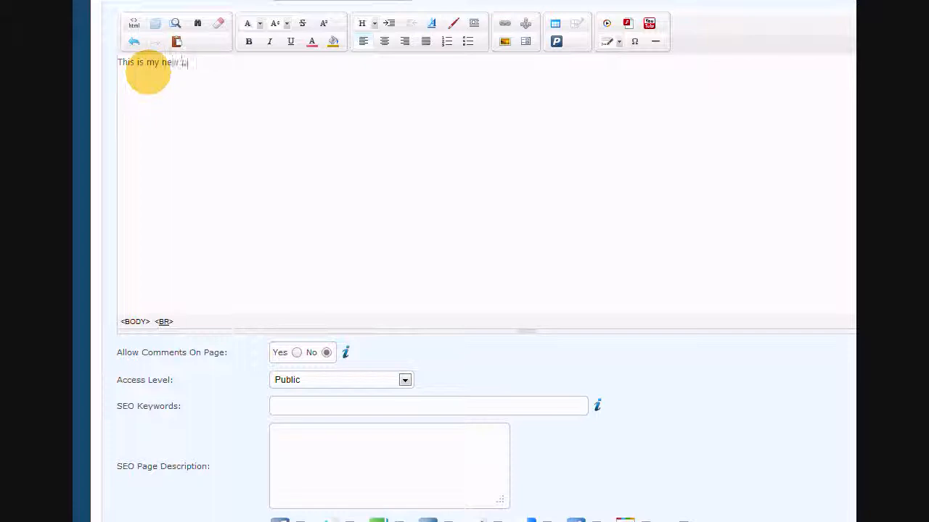
{"action": "type", "text": "ge..."}
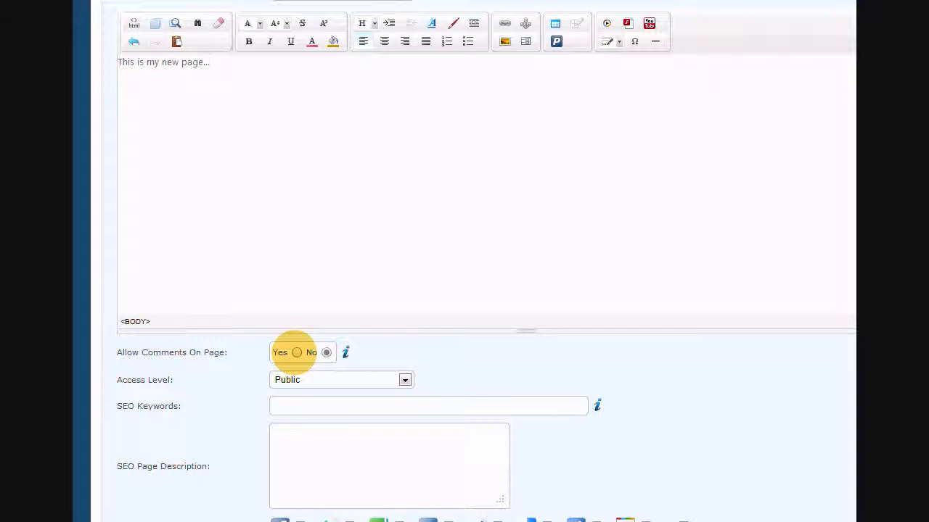
- Allow comments on the page and set its access level to Public
{"action": "left_click", "coordinate": [297, 352]}
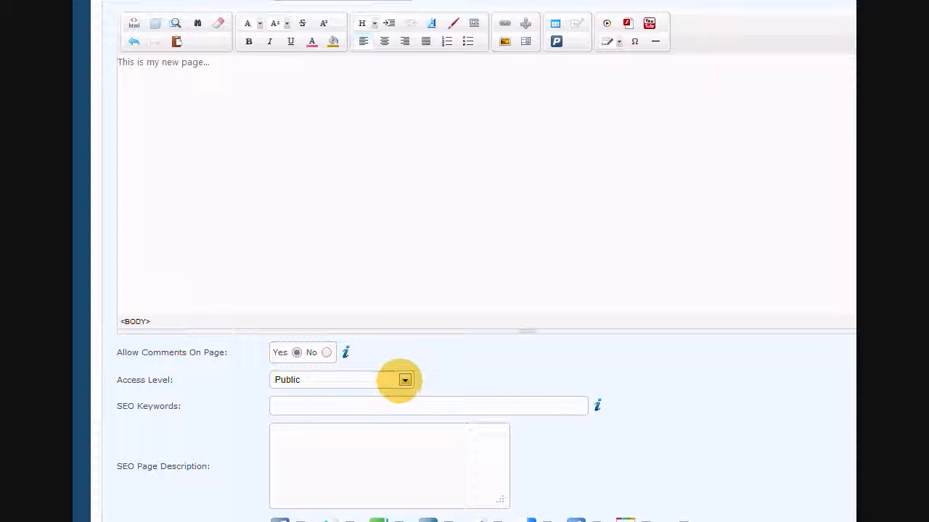
{"action": "left_click", "coordinate": [402, 379]}
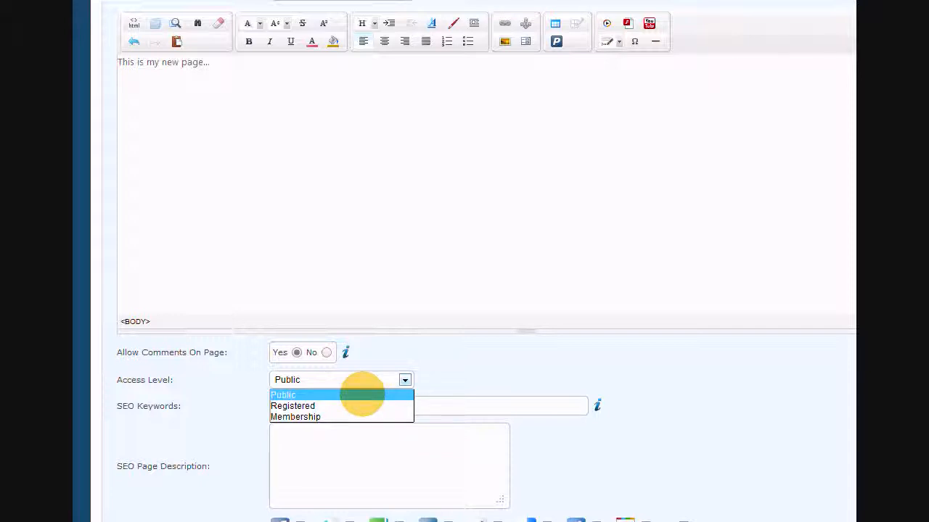
{"action": "left_click", "coordinate": [362, 394]}
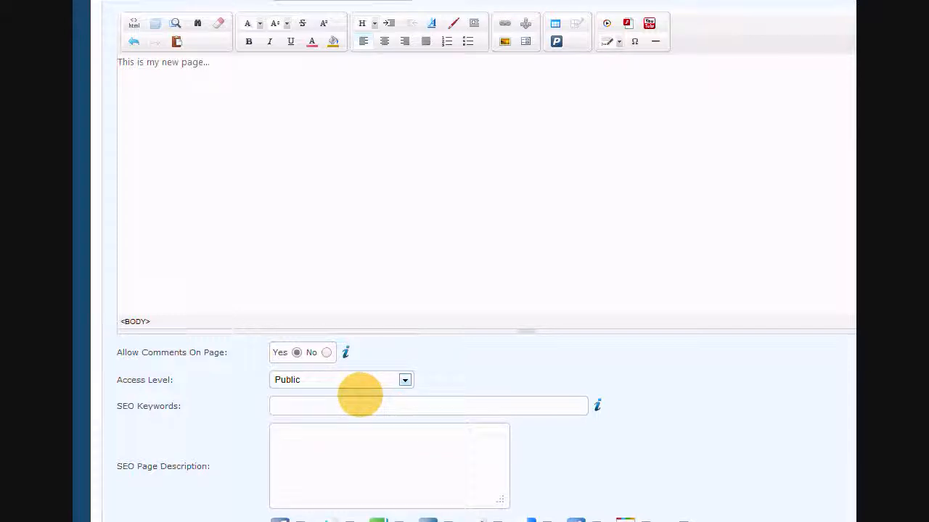
- Enter the SEO keywords "lifetime box demo page, demo site" and the description "My first demo page on video tutorial site."
{"action": "left_click", "coordinate": [309, 407]}
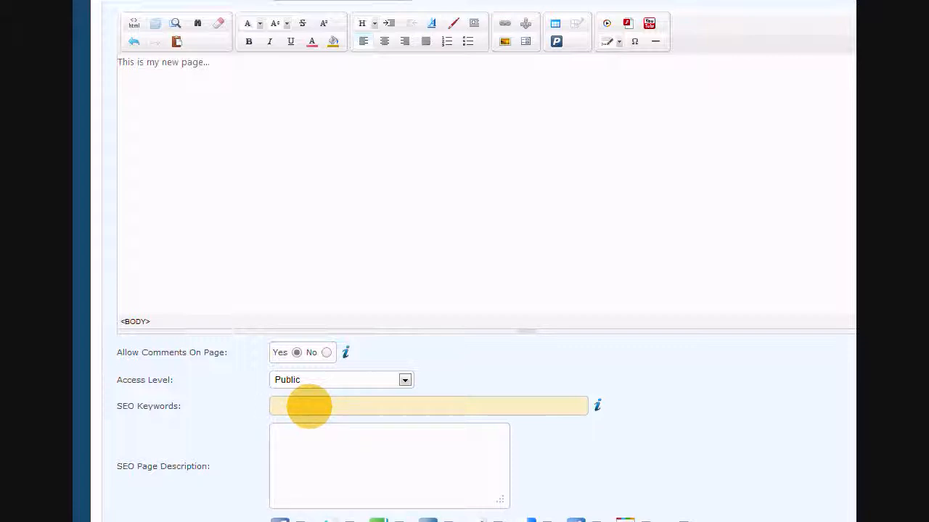
{"action": "type", "text": "lifeti"}
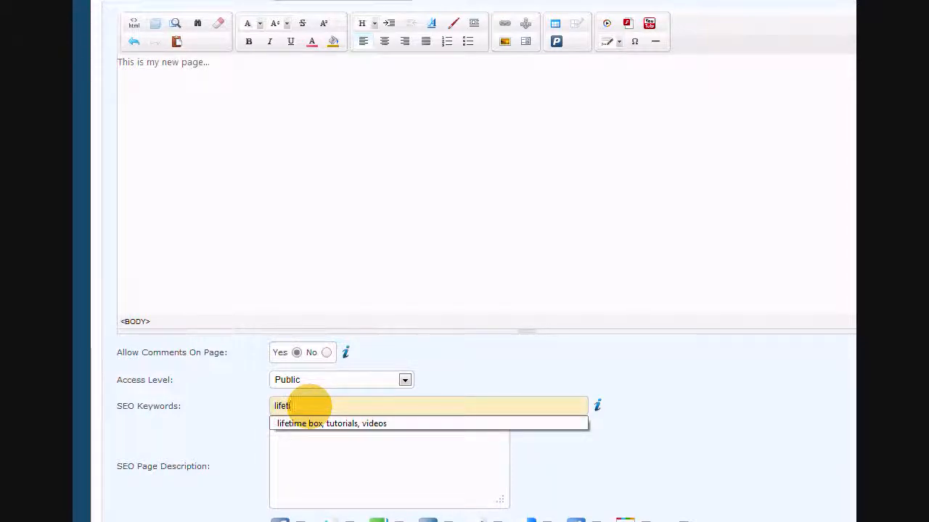
{"action": "type", "text": "me box demo page, demo site"}
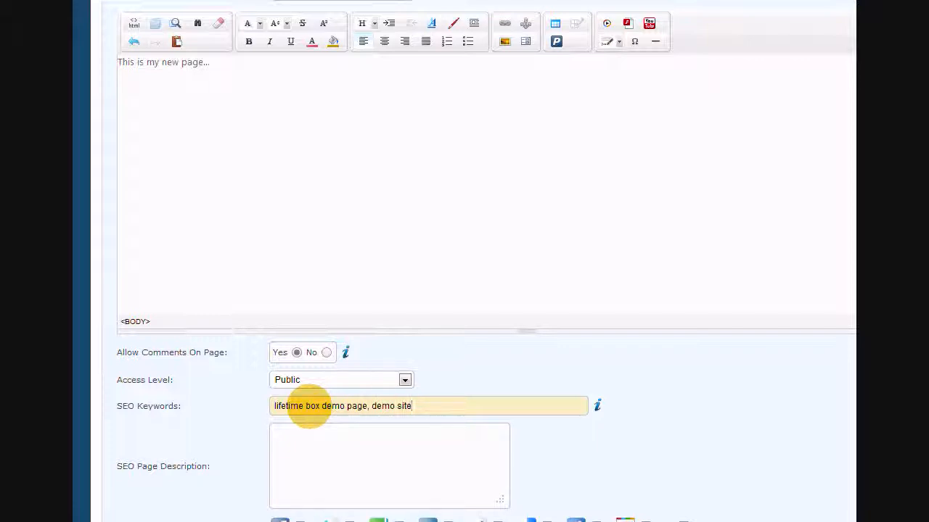
{"action": "left_click", "coordinate": [297, 451]}
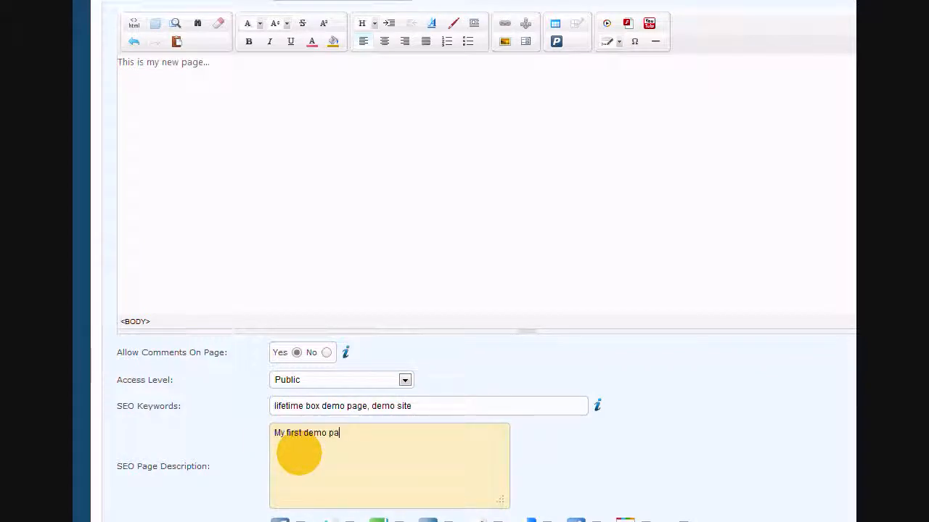
{"action": "type", "text": "My first demo page on video tutorial site."}
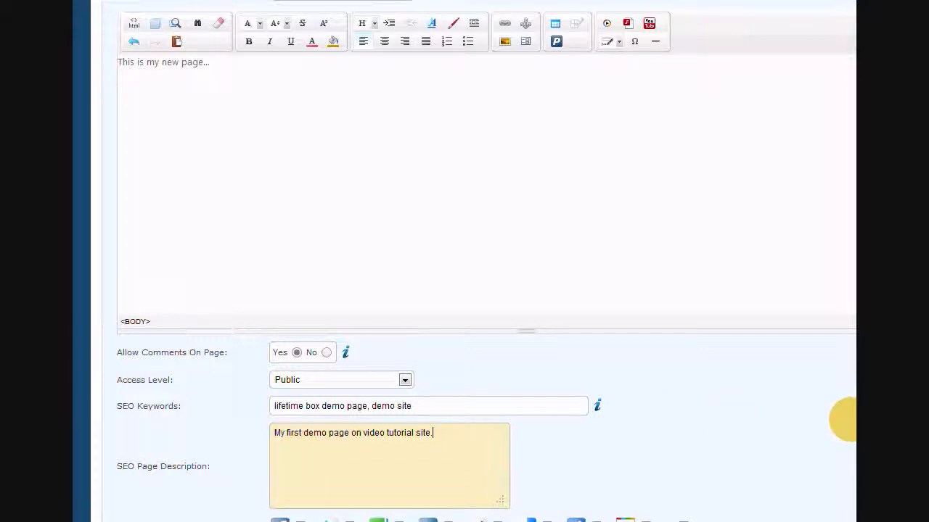
- Enable Facebook and Twitter as the social media options for the page
{"action": "scroll", "coordinate": [465, 290], "scroll_direction": "down", "scroll_amount": 3}
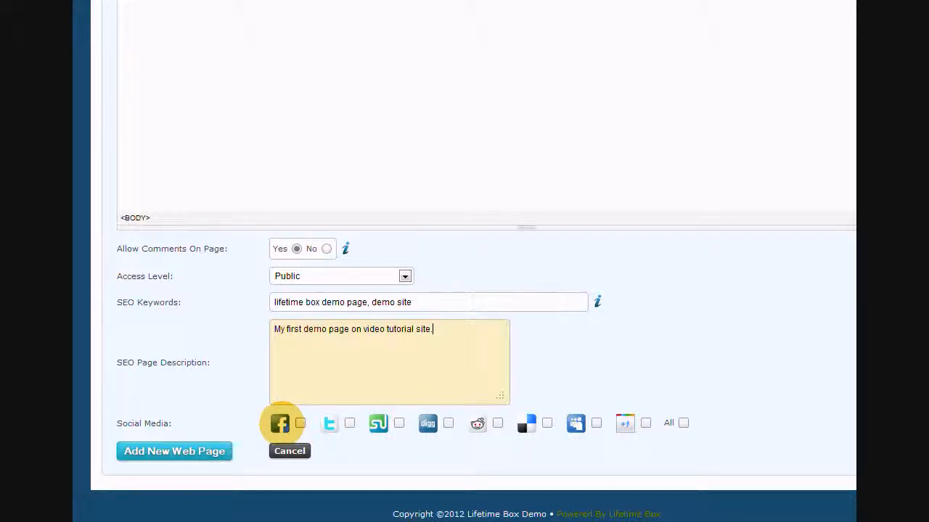
{"action": "left_click", "coordinate": [300, 423]}
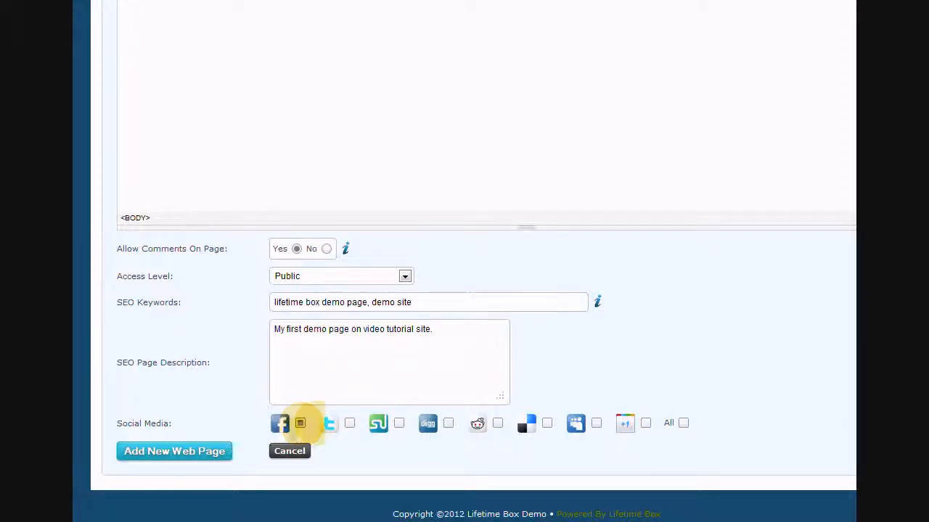
{"action": "left_click", "coordinate": [349, 422]}
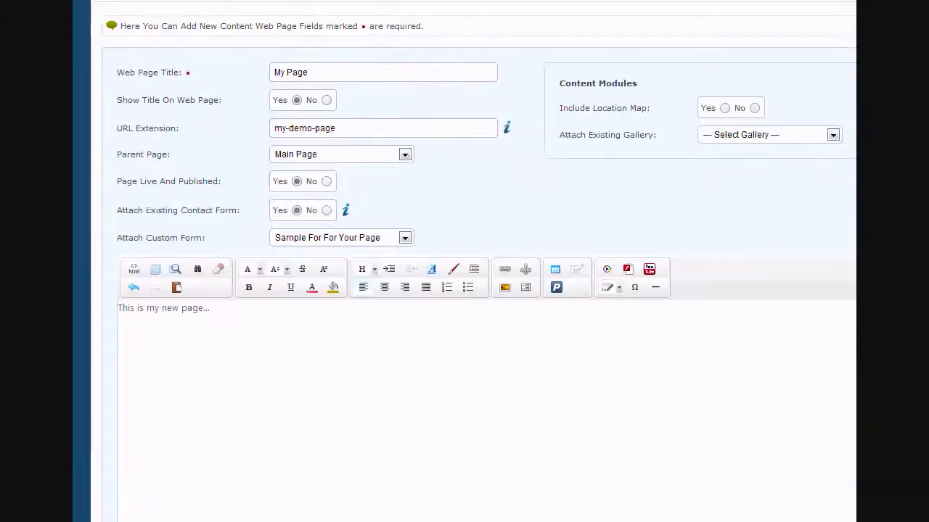
- Set the location map to No without choosing a gallery, and submit the new web page
{"action": "scroll", "coordinate": [473, 261], "scroll_direction": "up", "scroll_amount": 2}
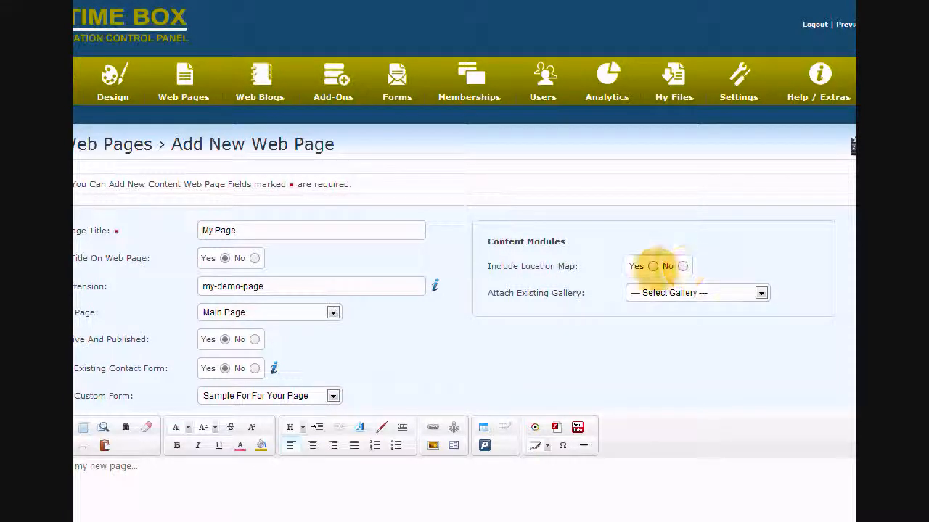
{"action": "left_click", "coordinate": [682, 266]}
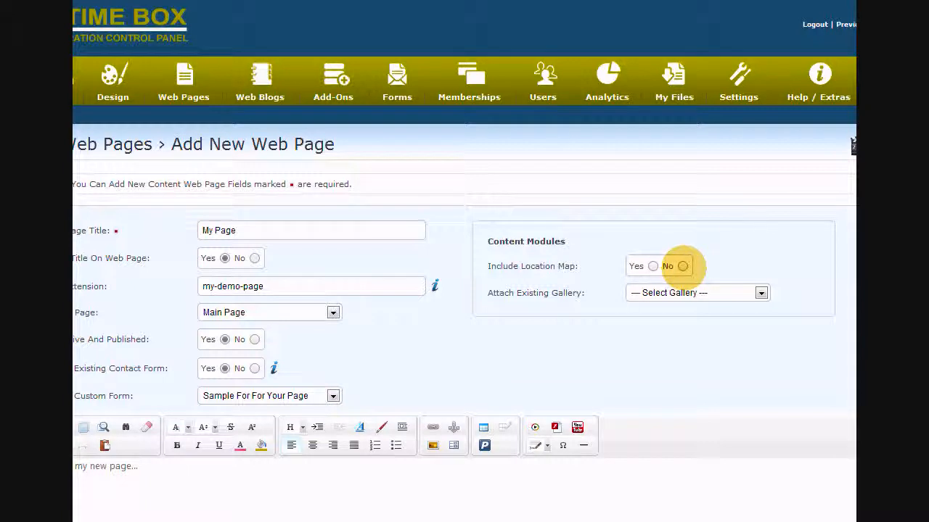
{"action": "left_click", "coordinate": [675, 293]}
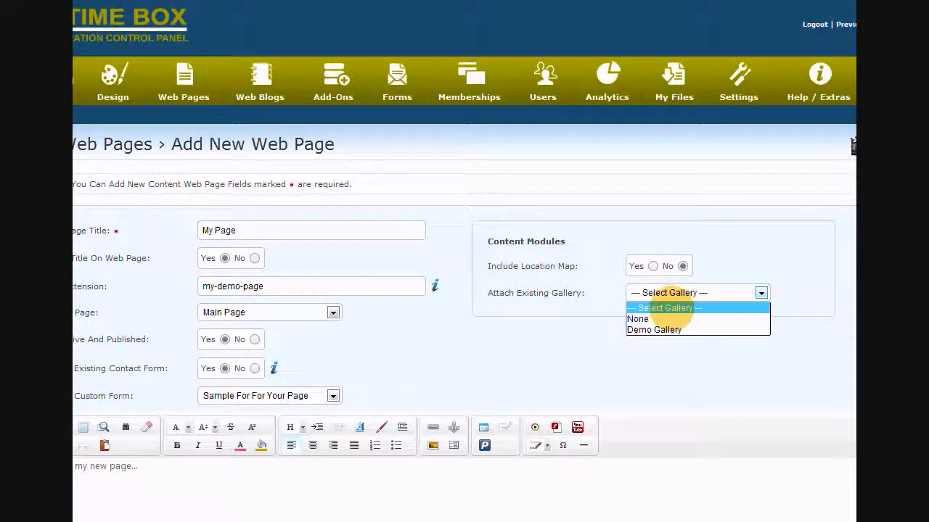
{"action": "left_click", "coordinate": [660, 294]}
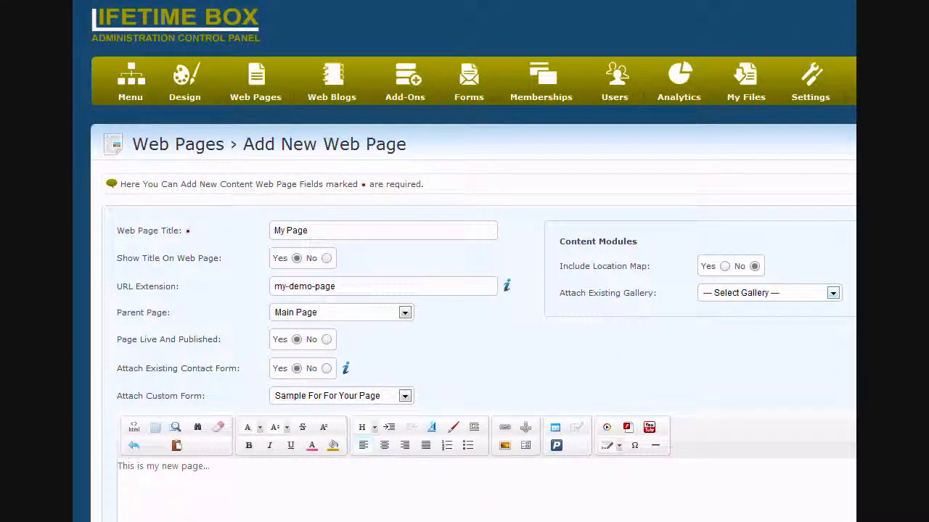
{"action": "scroll", "coordinate": [471, 290], "scroll_direction": "down", "scroll_amount": 7}
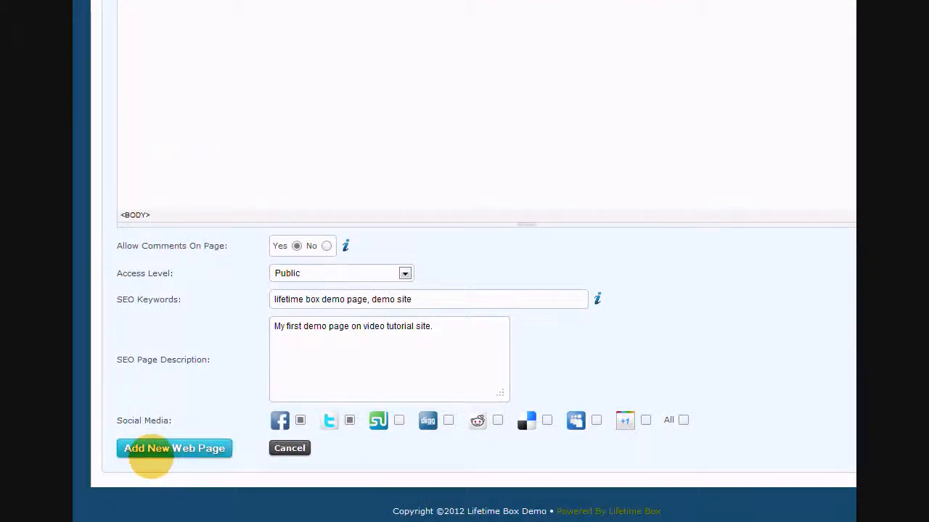
{"action": "left_click", "coordinate": [174, 448]}
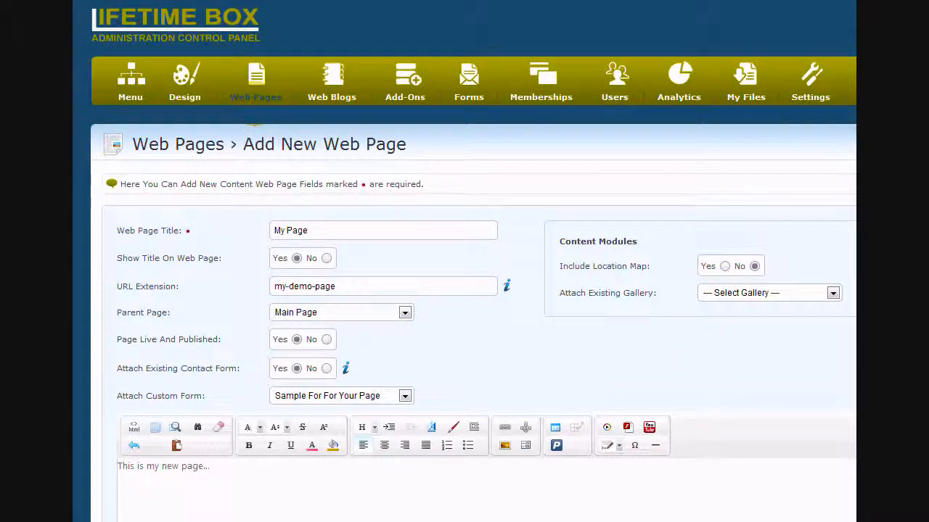
- Open the list of all web pages and look for the new My Page entry
{"action": "left_click", "coordinate": [254, 97]}
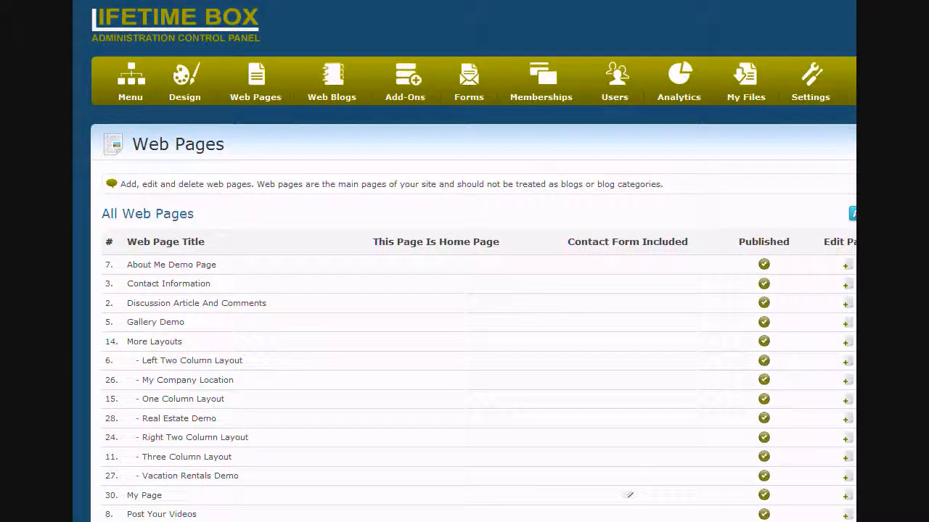
{"action": "scroll", "coordinate": [471, 291], "scroll_direction": "down", "scroll_amount": 1}
{"action": "scroll", "coordinate": [735, 408], "scroll_direction": "down", "scroll_amount": 1}
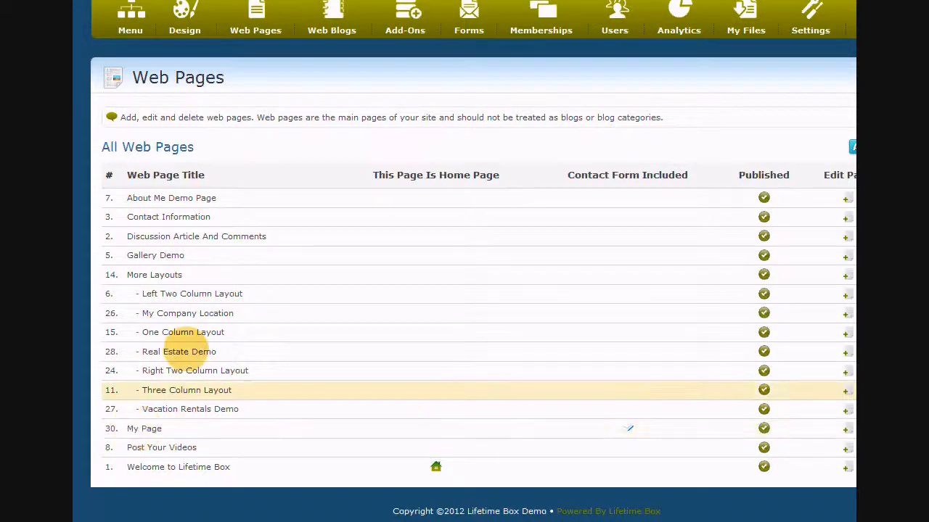
{"action": "scroll", "coordinate": [508, 272], "scroll_direction": "up", "scroll_amount": 2}
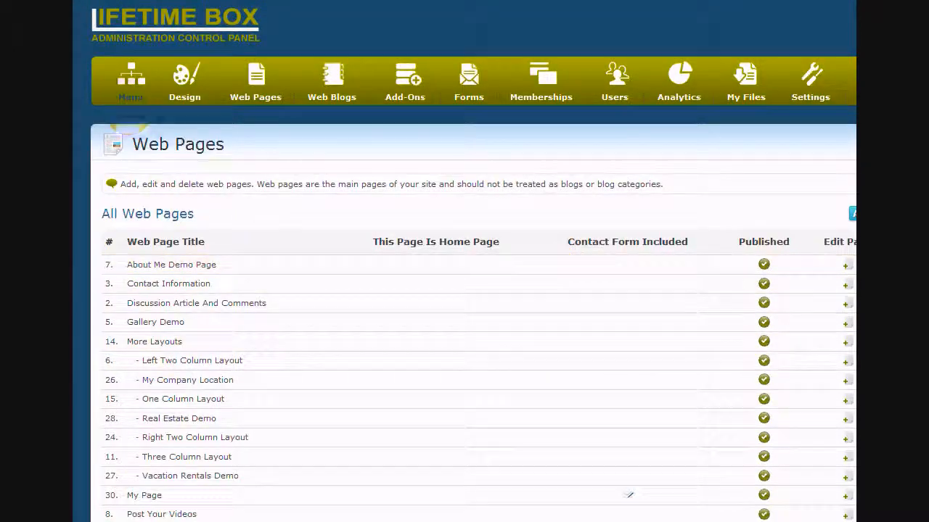
- Start a new main menu button named "My Page" in the Top Category
{"action": "left_click", "coordinate": [130, 90]}
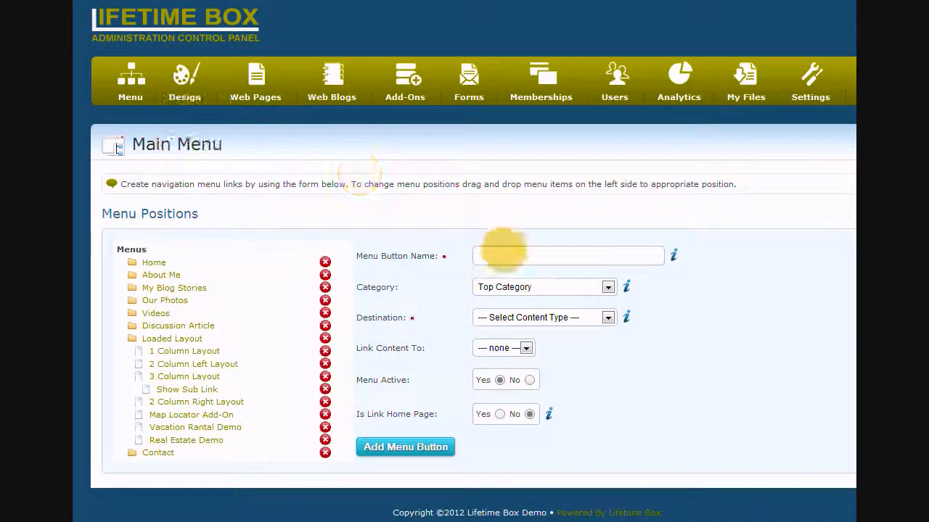
{"action": "left_click", "coordinate": [496, 254]}
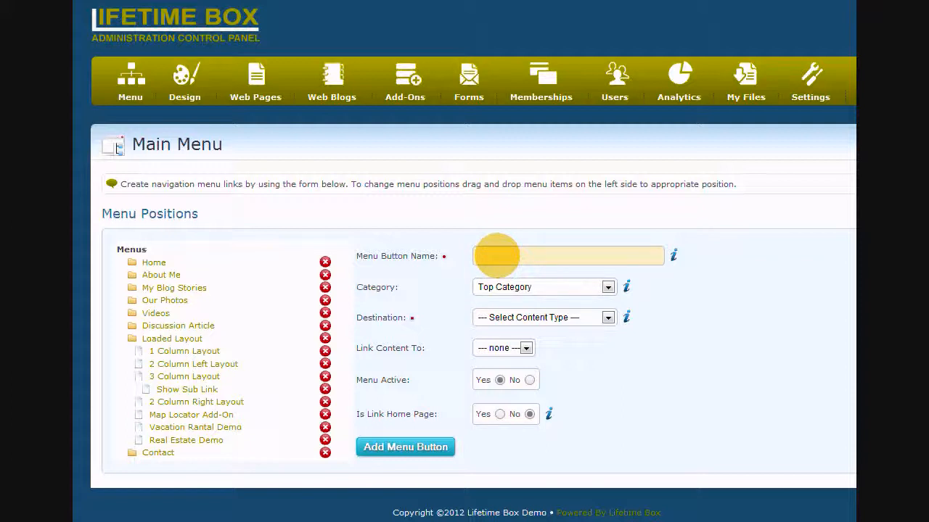
{"action": "type", "text": "My Page"}
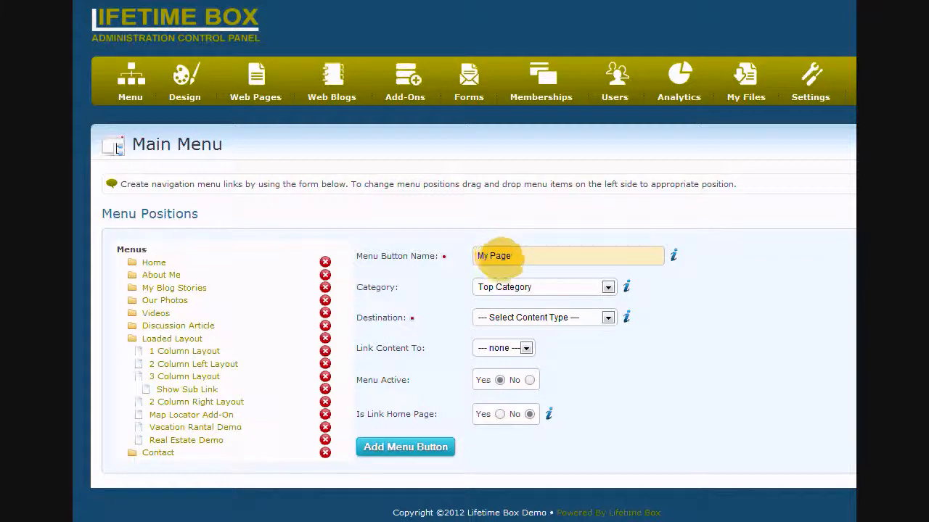
{"action": "left_click", "coordinate": [508, 286]}
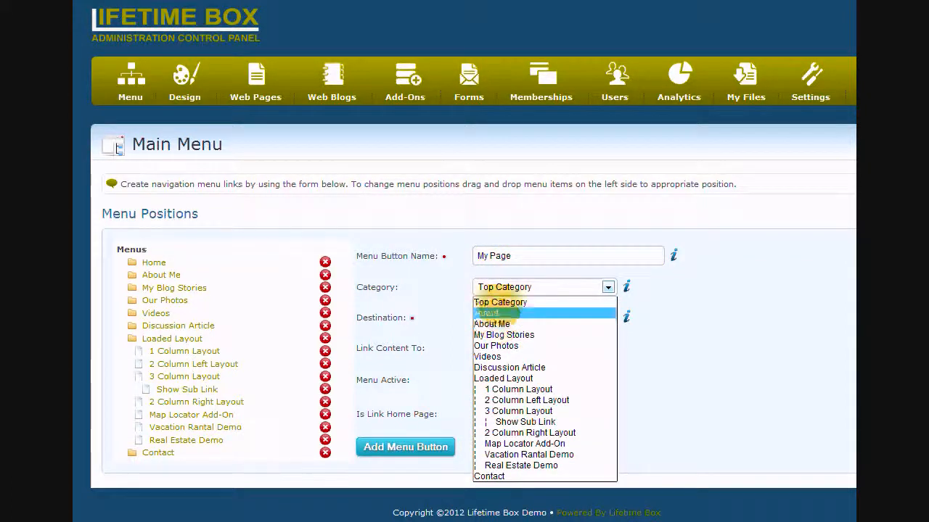
{"action": "left_click", "coordinate": [500, 302]}
- Set the menu button's destination to Content Page and link it to "Page: My Page"
{"action": "left_click", "coordinate": [516, 317]}
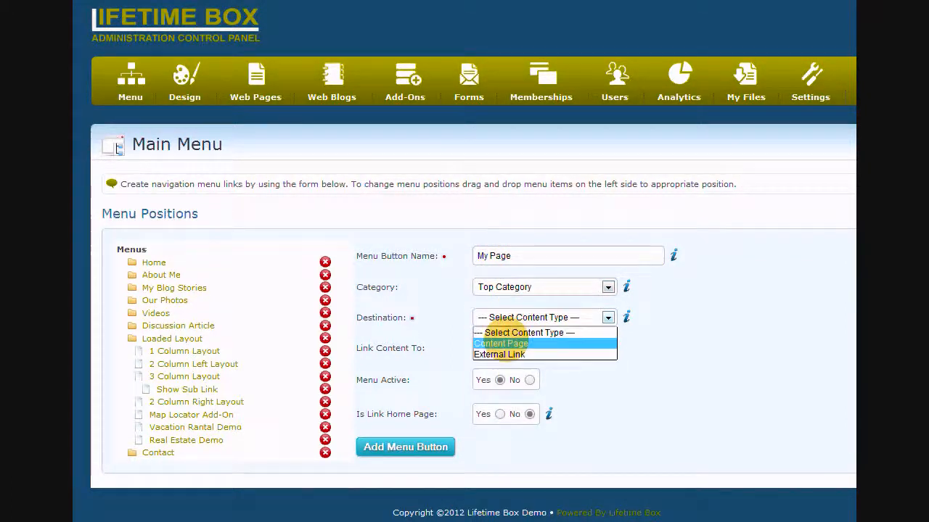
{"action": "left_click", "coordinate": [501, 343]}
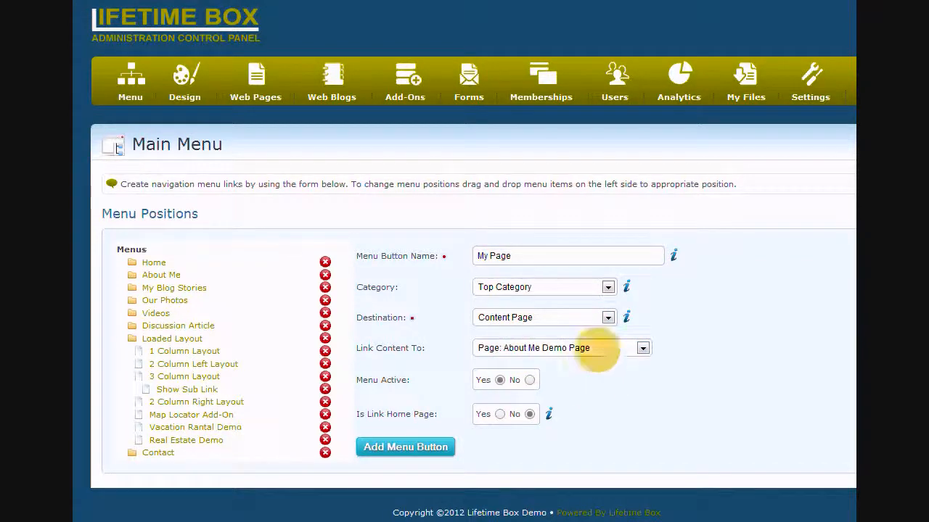
{"action": "left_click", "coordinate": [638, 347]}
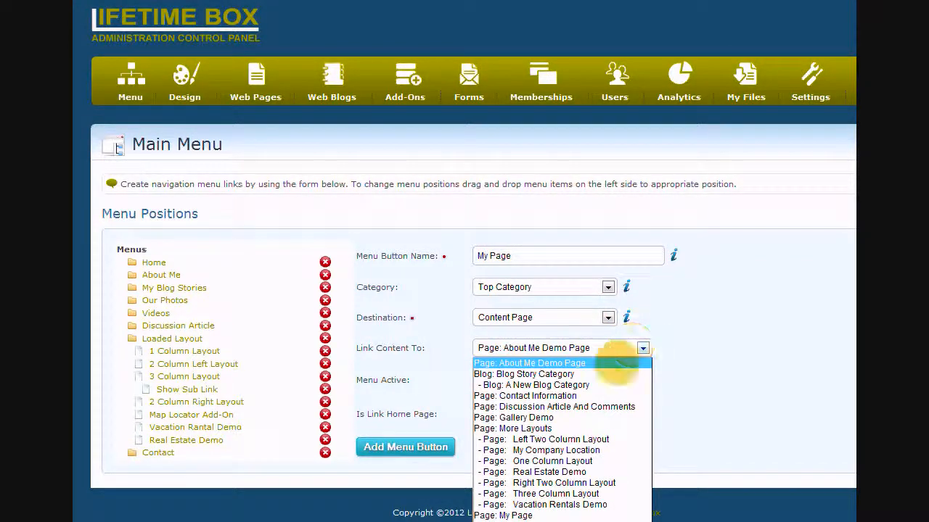
{"action": "left_click", "coordinate": [499, 516]}
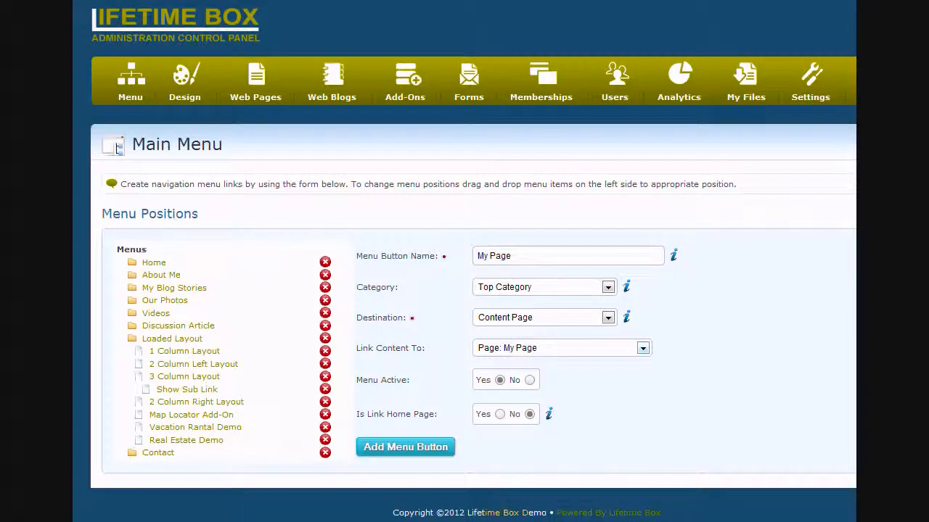
- Add the menu button as active and move it between About Me and My Blog Stories in the menu order
{"action": "left_click", "coordinate": [499, 381]}
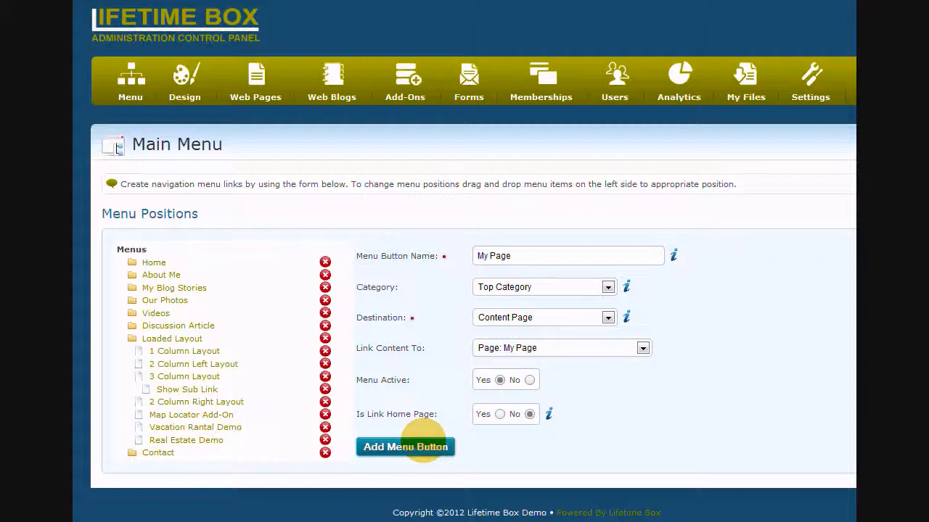
{"action": "left_click", "coordinate": [422, 447]}
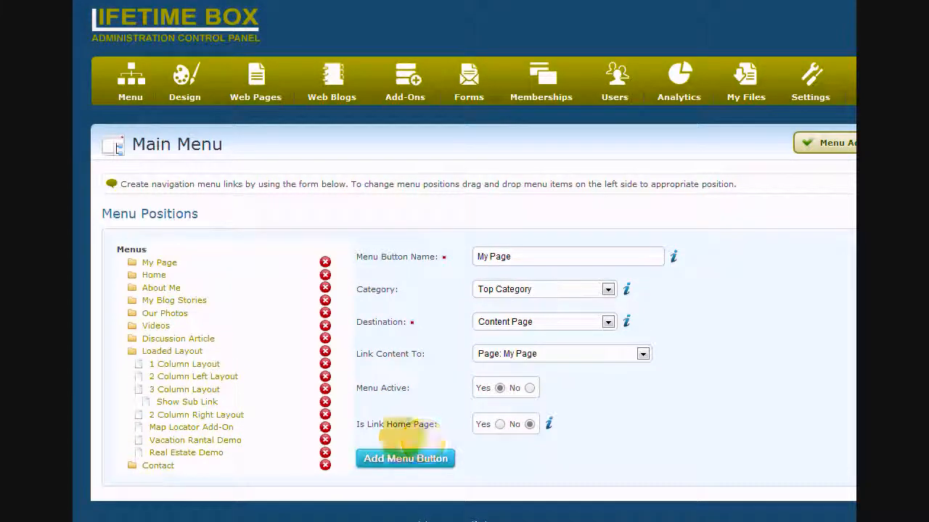
{"action": "left_click_drag", "start_coordinate": [161, 264], "coordinate": [159, 287]}
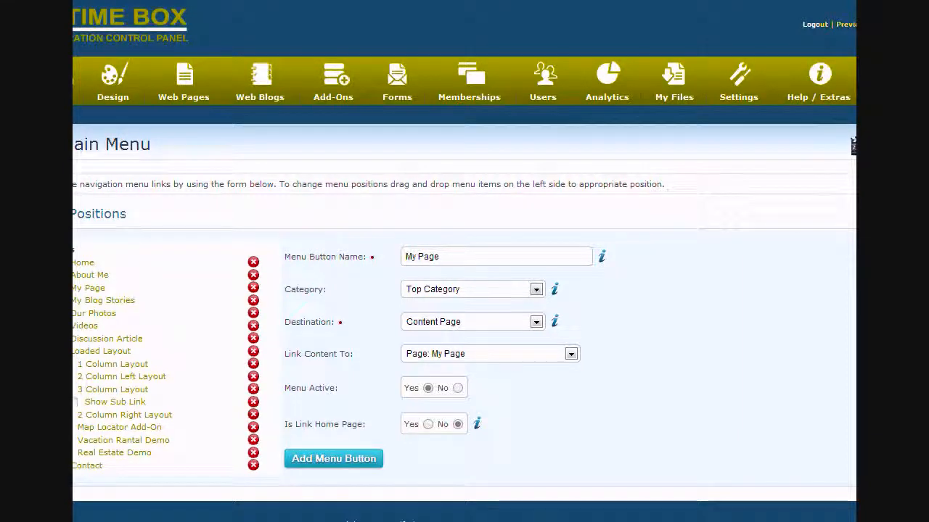
- Preview the website and open My Page from its navigation to check the page's title and content text
{"action": "left_click", "coordinate": [842, 24]}
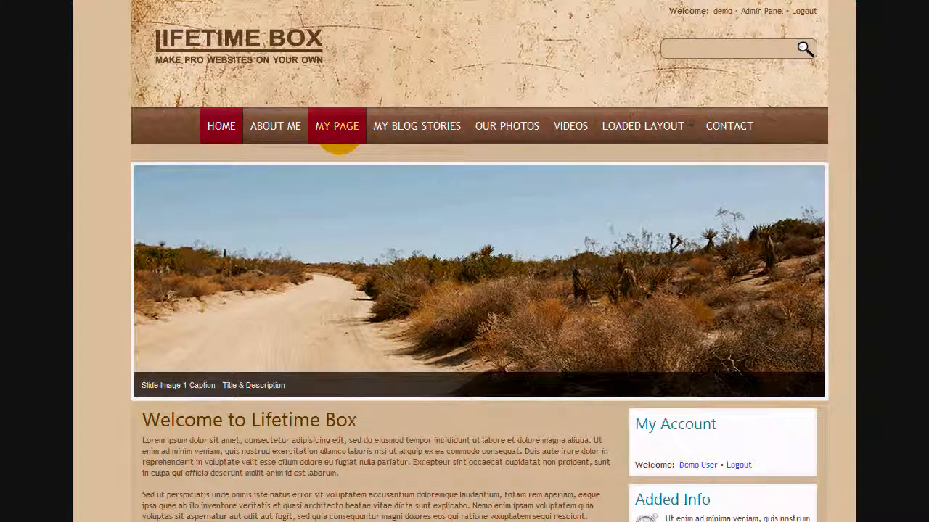
{"action": "left_click", "coordinate": [338, 130]}
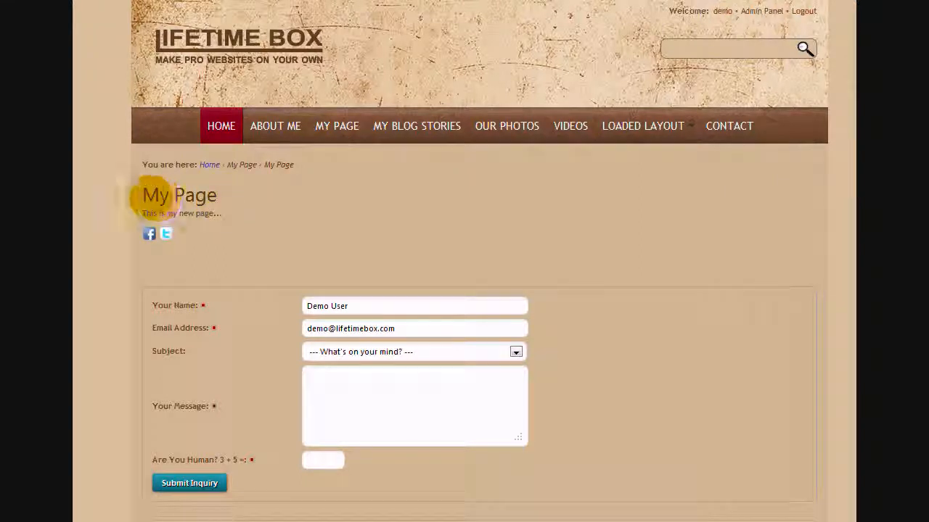
{"action": "left_click_drag", "start_coordinate": [143, 213], "coordinate": [244, 218]}
{"action": "left_click", "coordinate": [243, 219]}
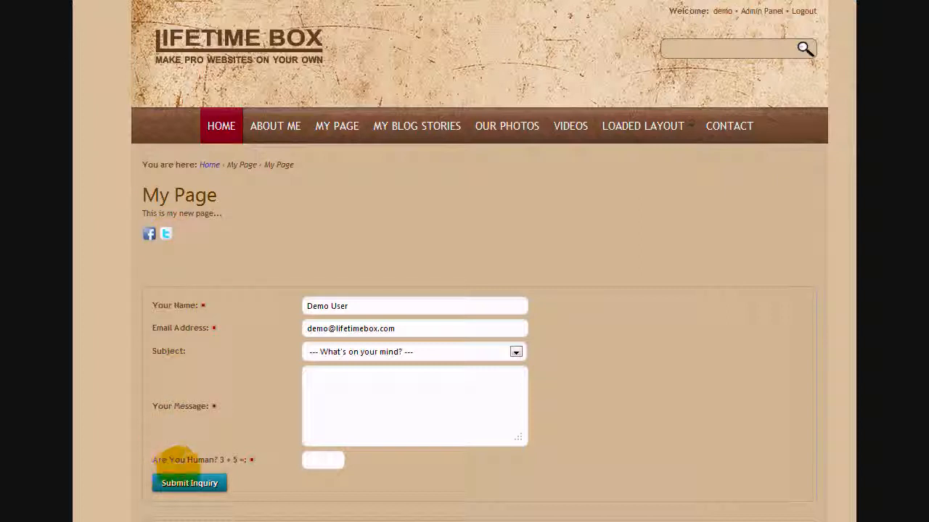
- Examine the contact form, the custom sample form and the comment section on the published My Page
{"action": "scroll", "coordinate": [849, 245], "scroll_direction": "down", "scroll_amount": 5}
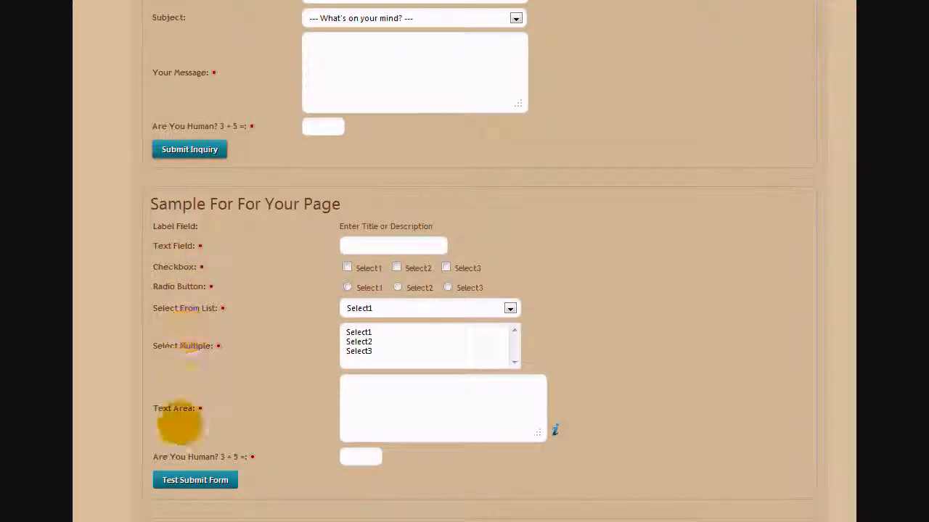
{"action": "scroll", "coordinate": [169, 214], "scroll_direction": "down", "scroll_amount": 5}
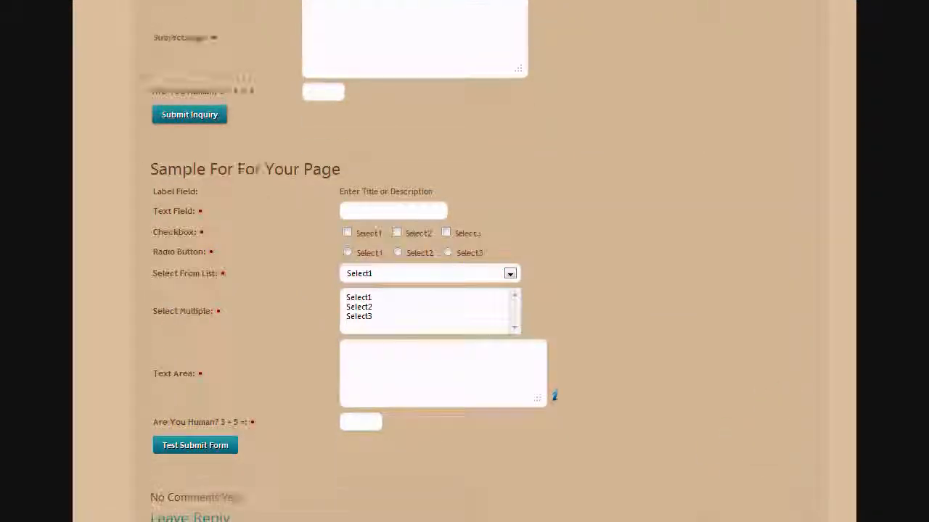
{"action": "left_click_drag", "start_coordinate": [169, 214], "coordinate": [269, 213]}
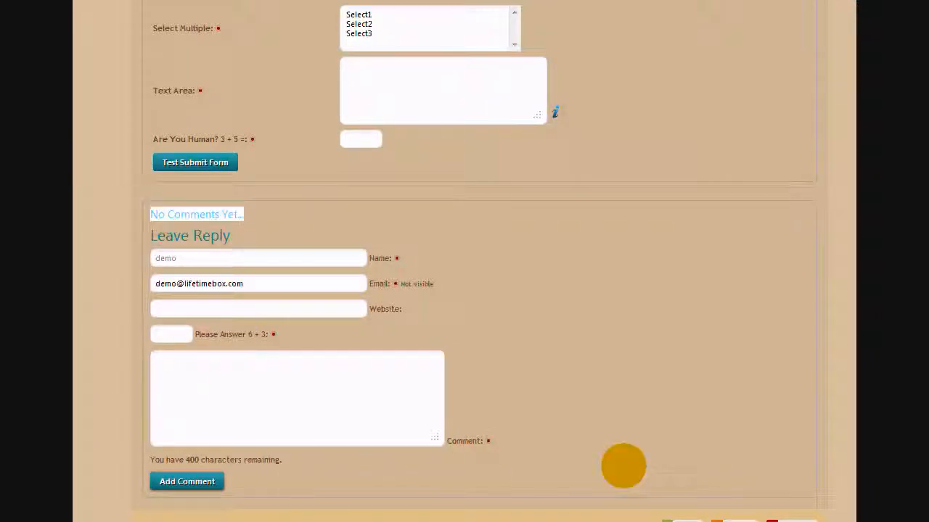
{"action": "scroll", "coordinate": [464, 261], "scroll_direction": "up", "scroll_amount": 8}
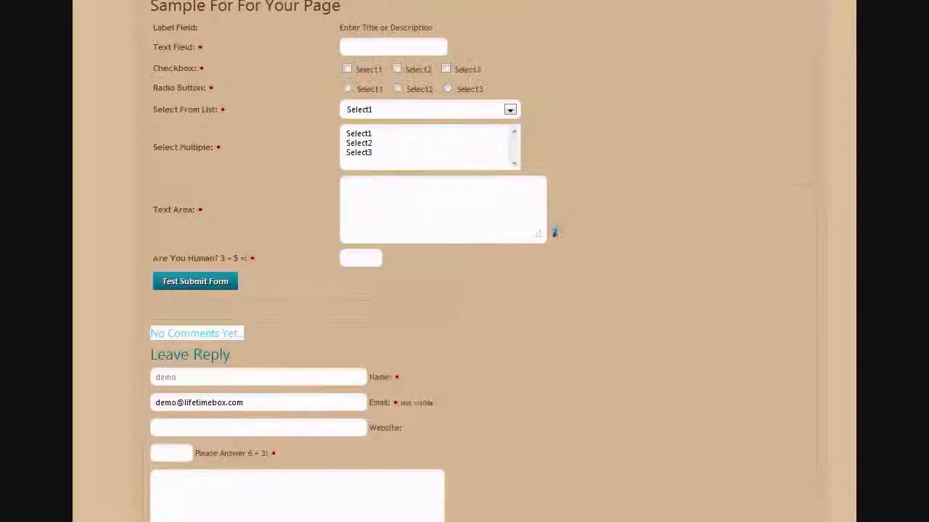
{"action": "scroll", "coordinate": [464, 262], "scroll_direction": "up", "scroll_amount": 3}
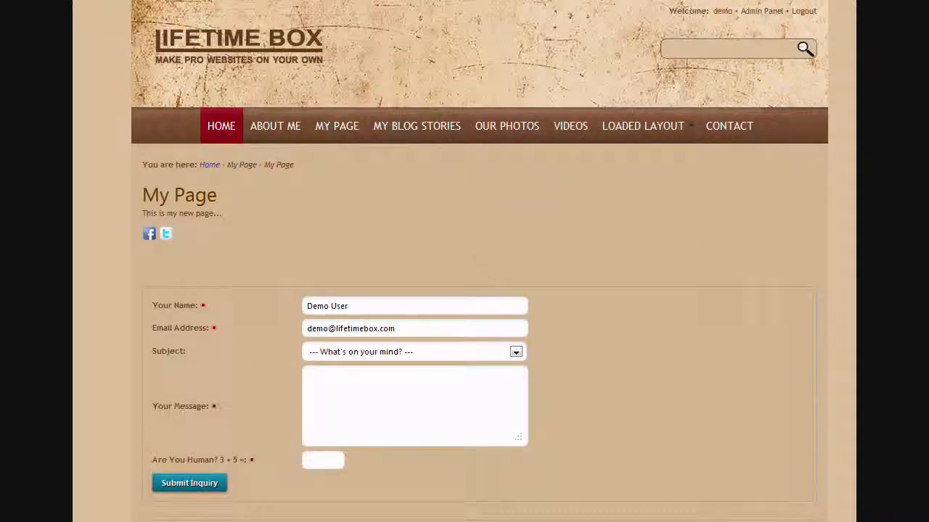